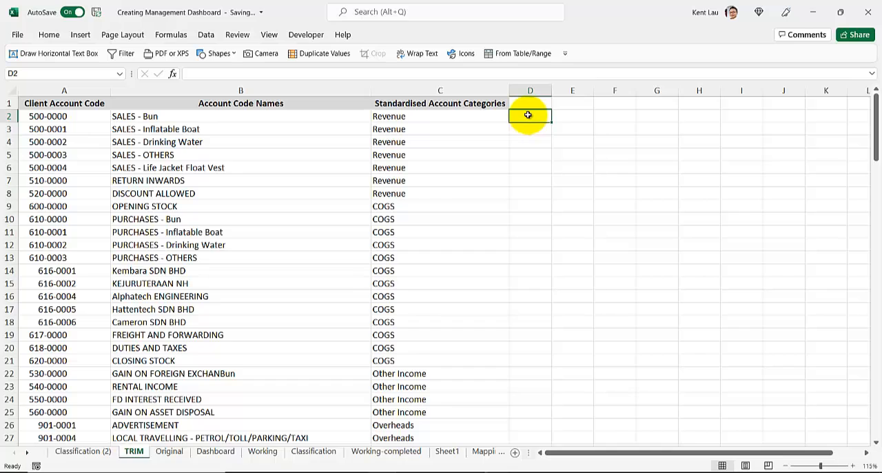
pyautogui.write('=TRIM(')
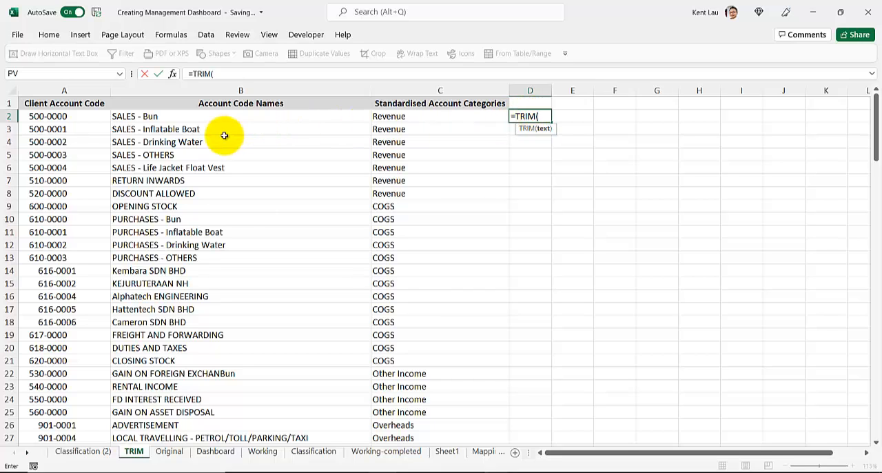
pyautogui.press('Escape')
# Examine the leading spaces in the first few Client Account Code cells of column A
pyautogui.click(43, 116)
pyautogui.keyDown('ctrl'); pyautogui.scroll(2, 60, 156); pyautogui.keyUp('ctrl')
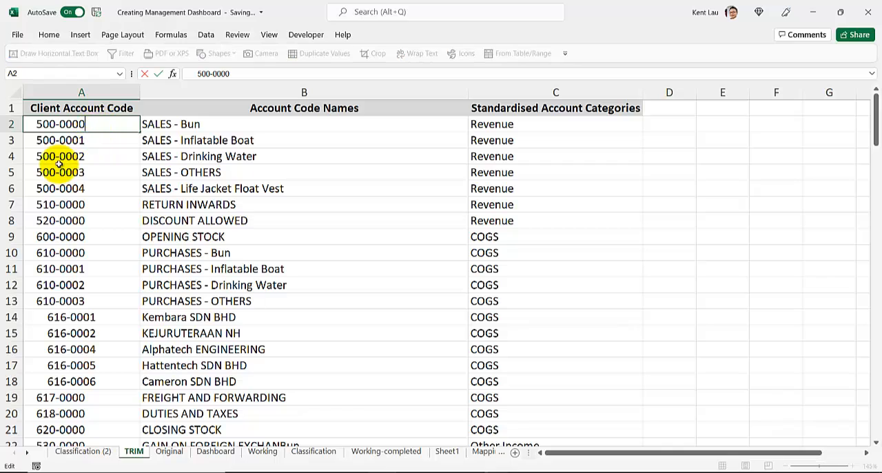
pyautogui.doubleClick(121, 140)
pyautogui.doubleClick(37, 126)
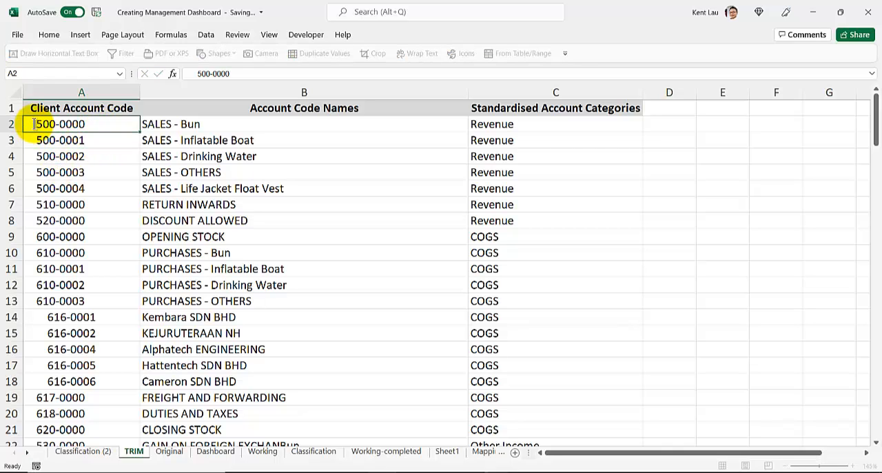
pyautogui.moveTo(37, 127); pyautogui.dragTo(8, 130)
pyautogui.click(79, 173)
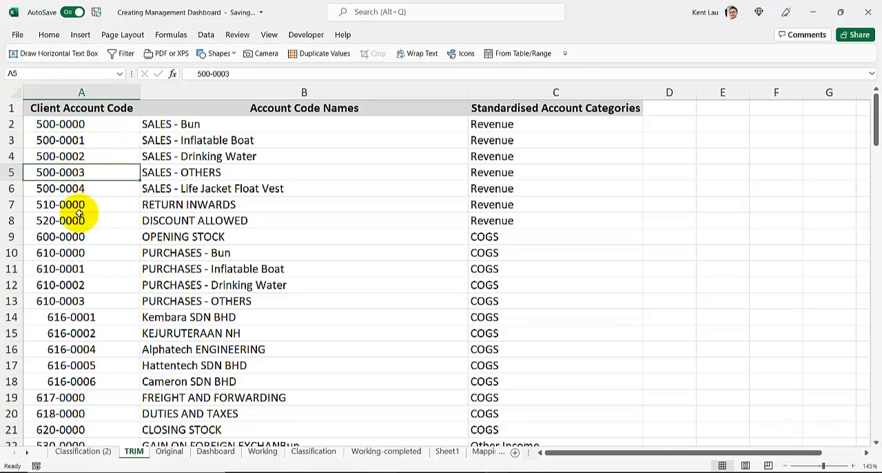
pyautogui.doubleClick(97, 140)
pyautogui.doubleClick(110, 174)
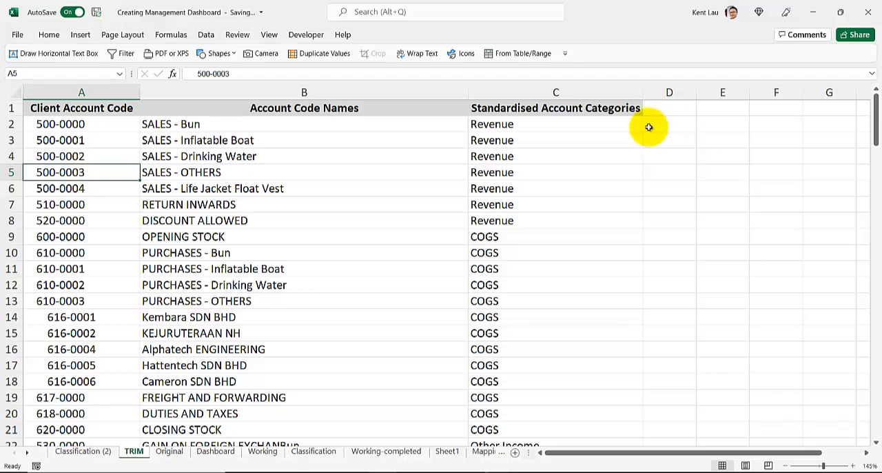
# Delete the leading spaces in front of the account codes in cells A2 and A3
pyautogui.click(40, 124)
pyautogui.doubleClick(39, 124)
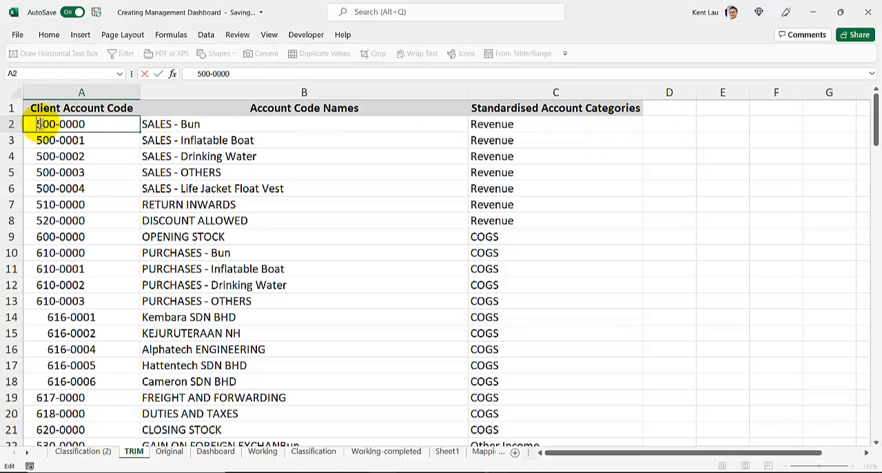
pyautogui.moveTo(35, 124); pyautogui.dragTo(3, 119)
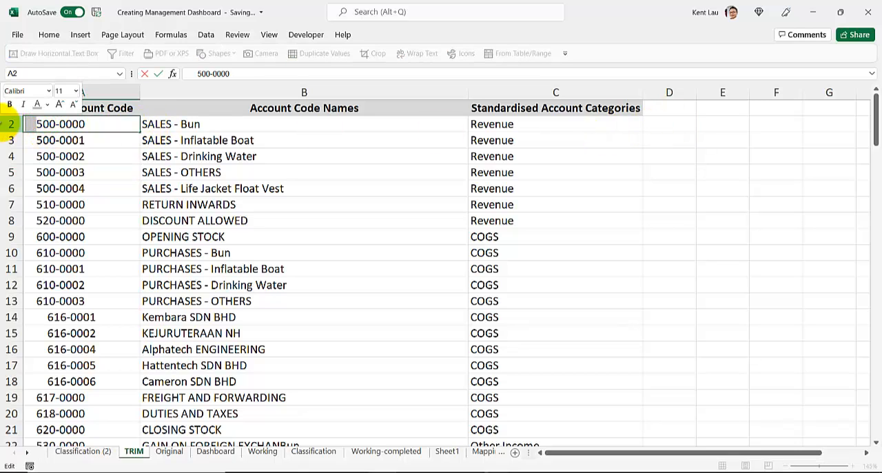
pyautogui.press('BackSpace')
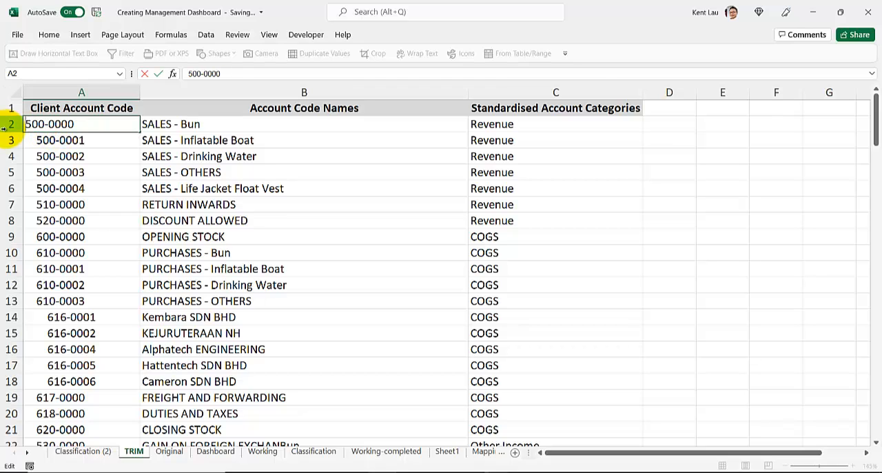
pyautogui.click(98, 142)
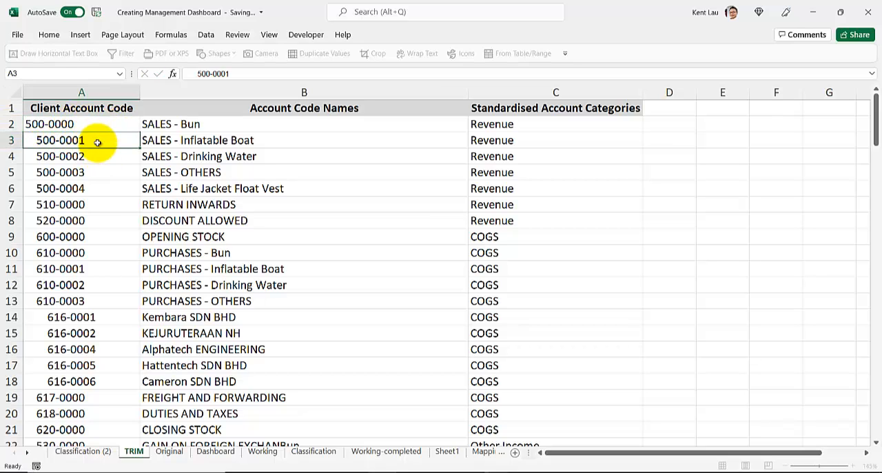
pyautogui.doubleClick(107, 140)
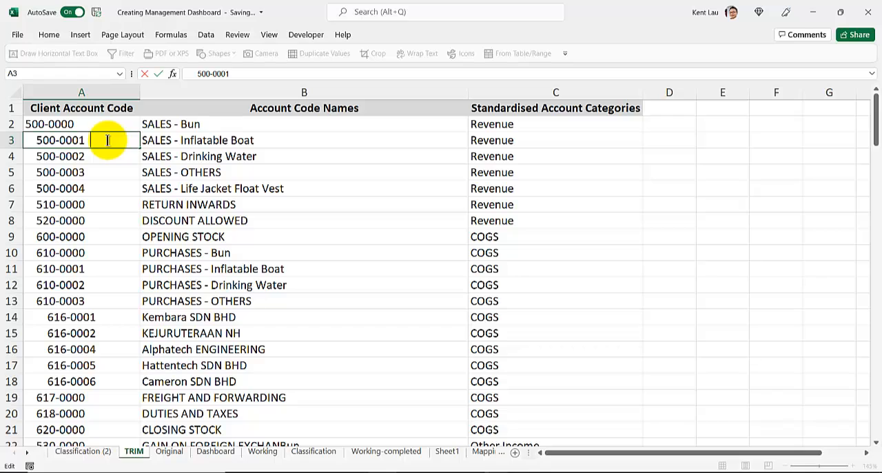
pyautogui.moveTo(36, 142); pyautogui.dragTo(10, 153)
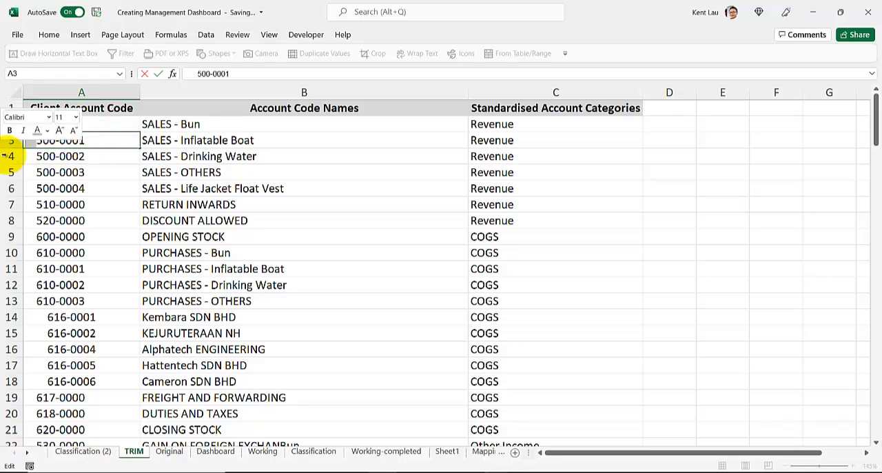
pyautogui.press('Delete')
pyautogui.click(54, 183)
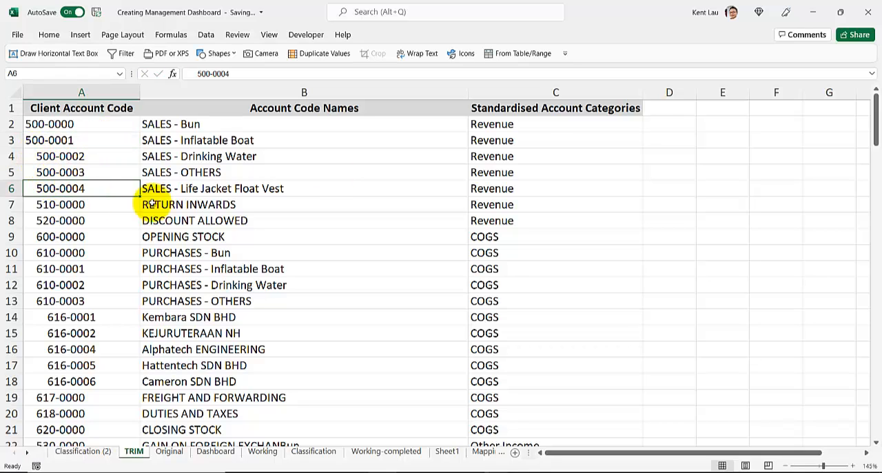
# Enter =TRIM(A2) in cell D2 and fill the formula down beside all account rows to D137
pyautogui.click(667, 124)
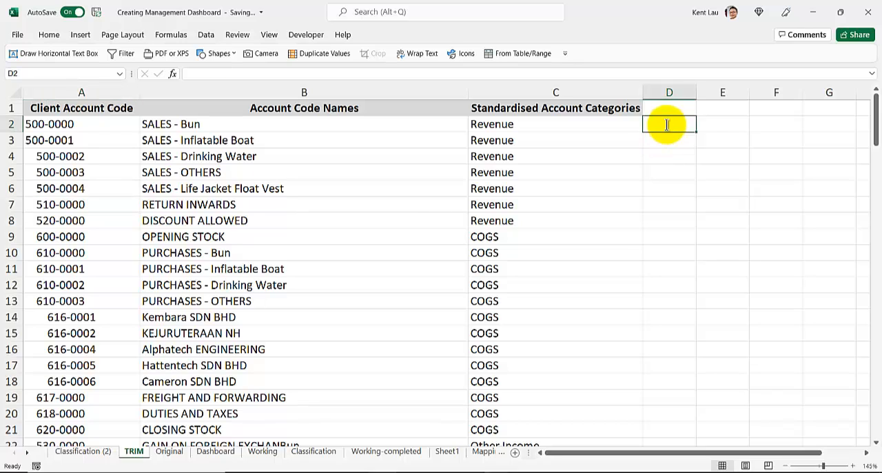
pyautogui.write('=trm')
pyautogui.press('BackSpace')
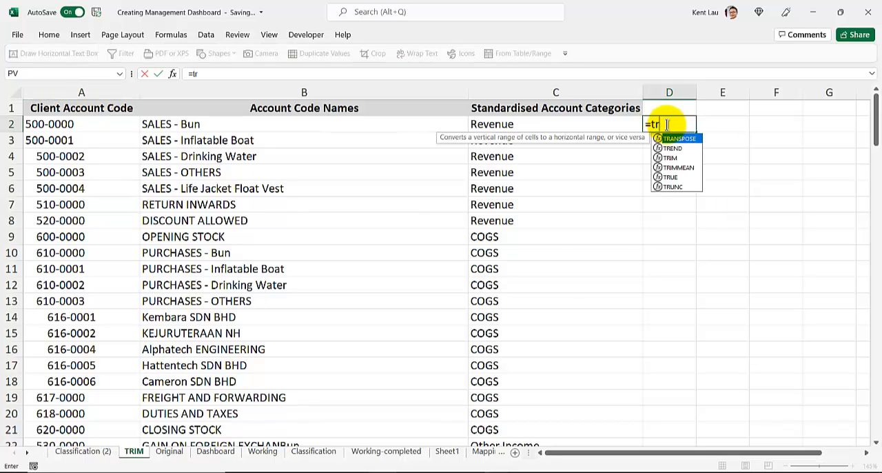
pyautogui.write('im(')
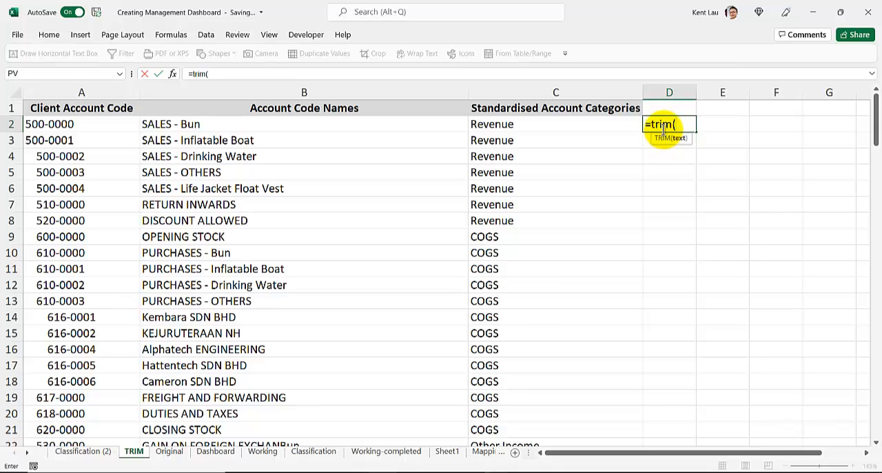
pyautogui.click(87, 126)
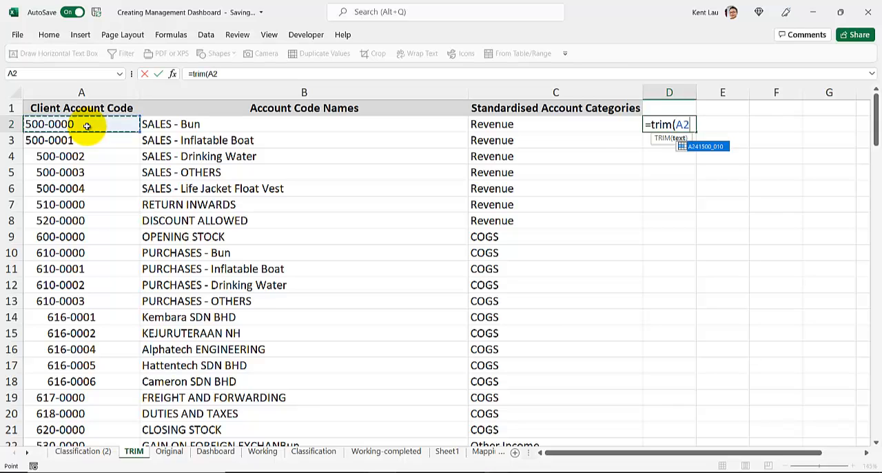
pyautogui.press('Return')
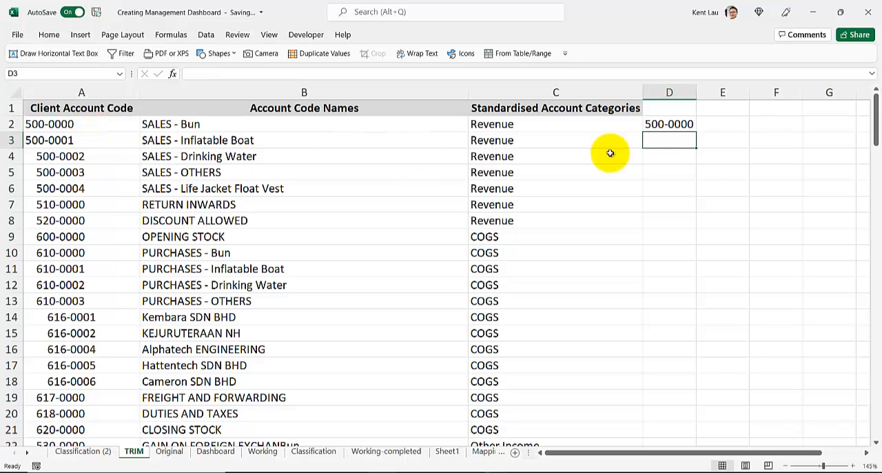
pyautogui.click(669, 125)
pyautogui.doubleClick(696, 132)
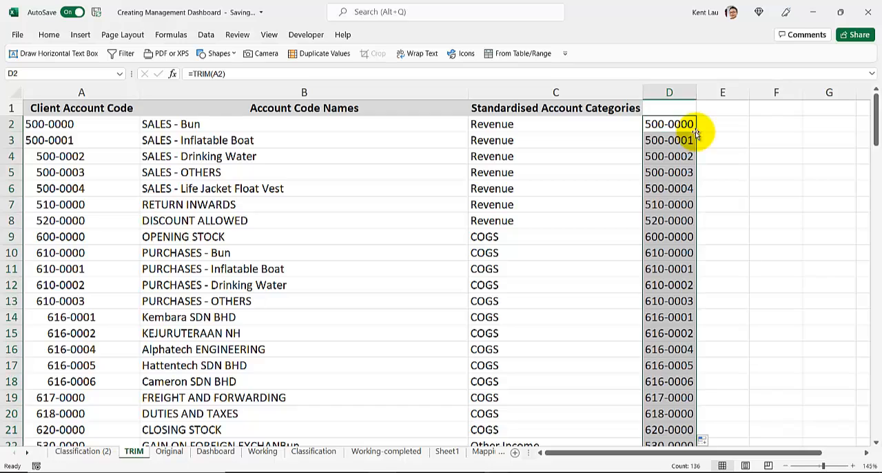
pyautogui.doubleClick(55, 316)
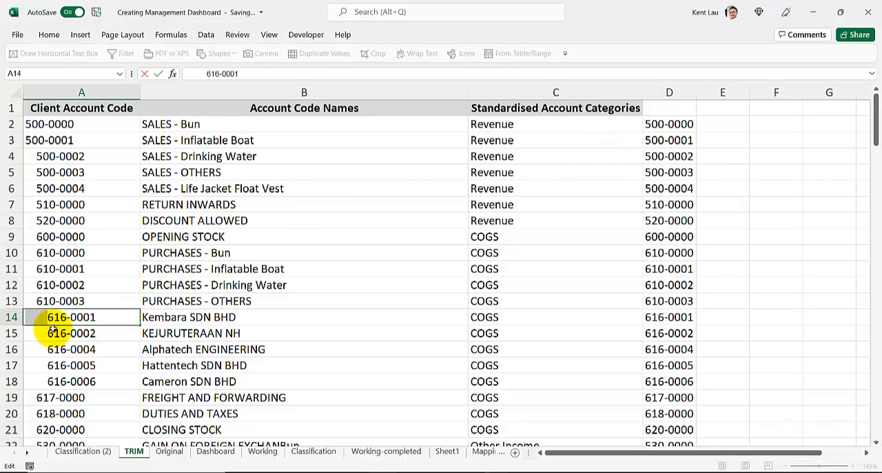
pyautogui.click(69, 333)
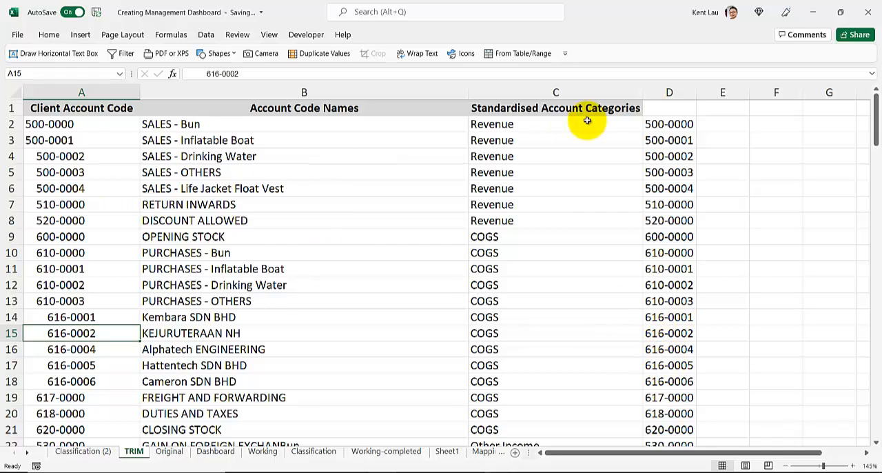
# Copy the trimmed codes in D2:D137 and paste them as values over the Client Account Code column from A2
pyautogui.click(669, 124)
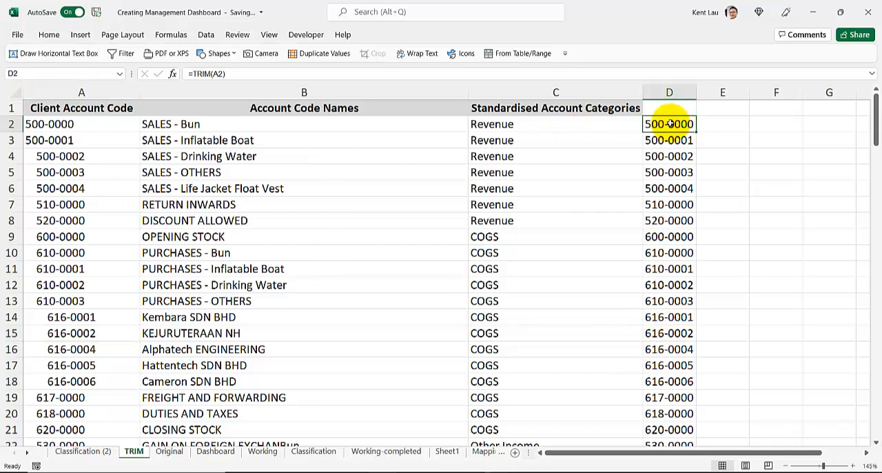
pyautogui.hotkey('ctrl', 'shift', 'Down')
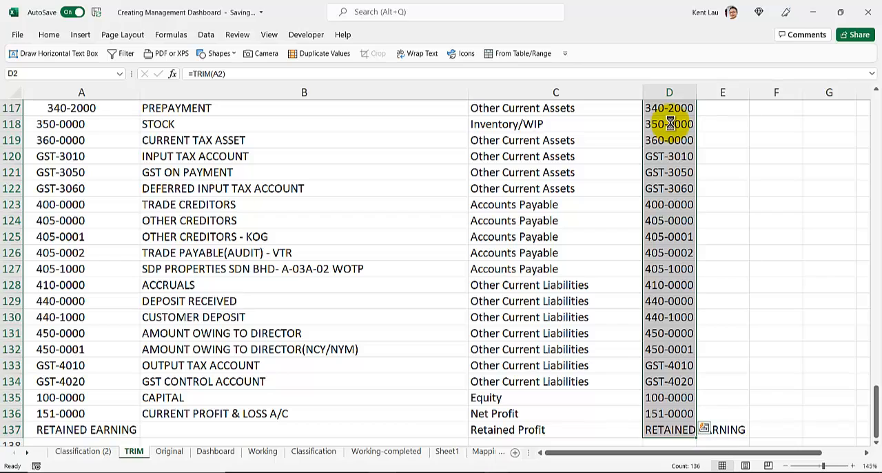
pyautogui.hotkey('ctrl', 'c')
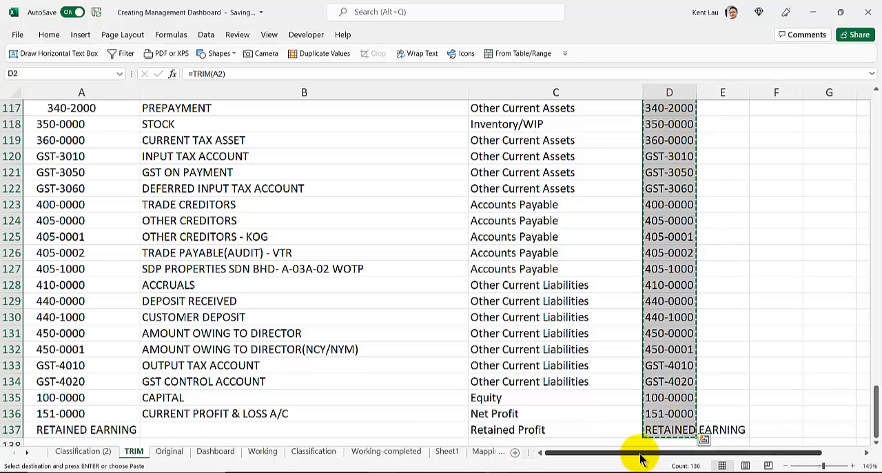
pyautogui.moveTo(638, 451); pyautogui.dragTo(503, 450)
pyautogui.scroll(10, 81, 291)
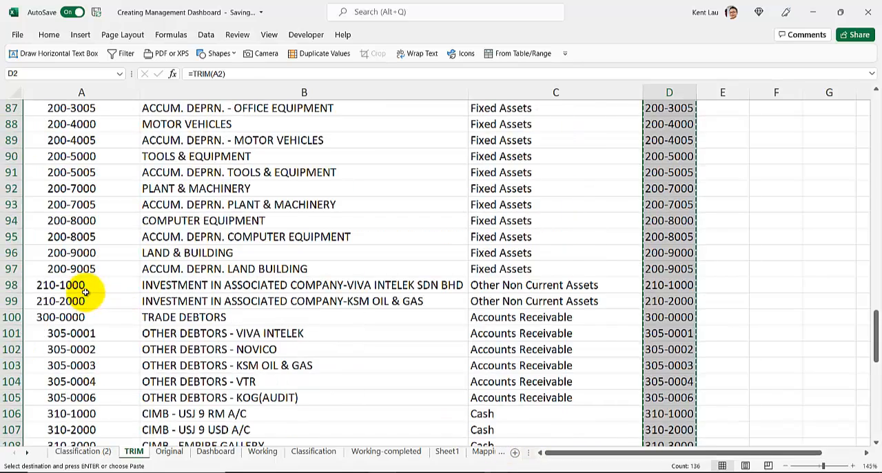
pyautogui.hotkey('ctrl', 'Home')
pyautogui.click(78, 124)
pyautogui.rightClick(81, 124)
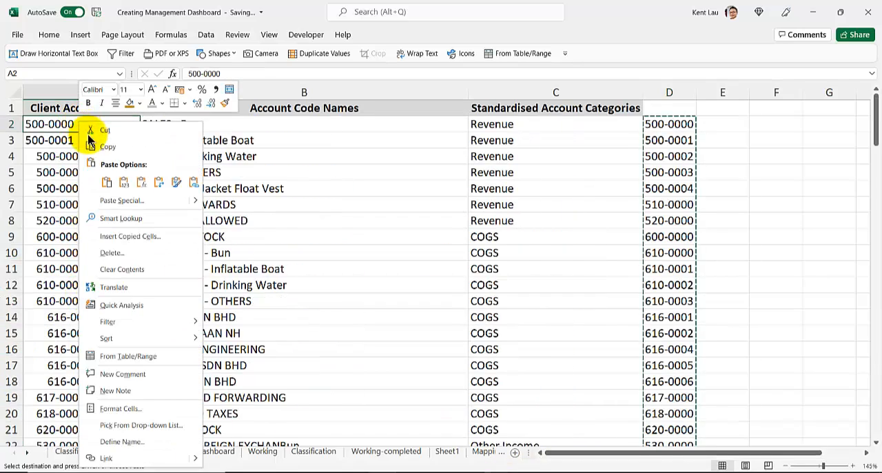
pyautogui.click(124, 181)
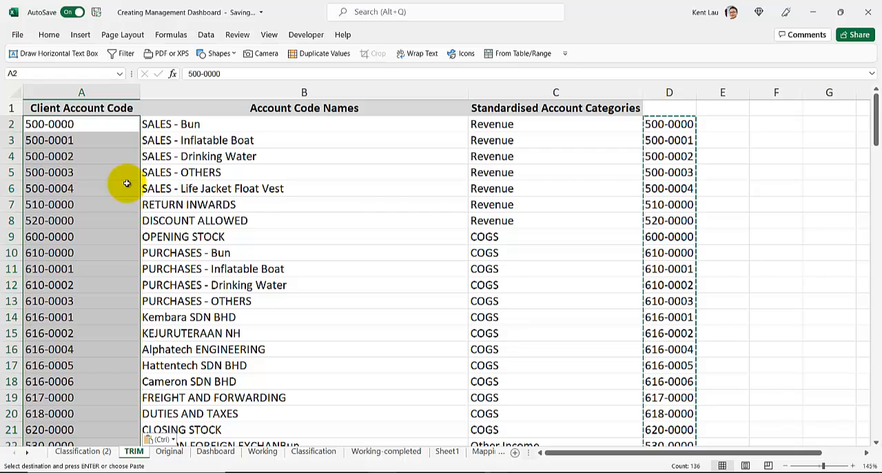
# Insert several leading spaces before the account name "SALES - Inflatable Boat" in cell B3
pyautogui.click(227, 126)
pyautogui.doubleClick(234, 124)
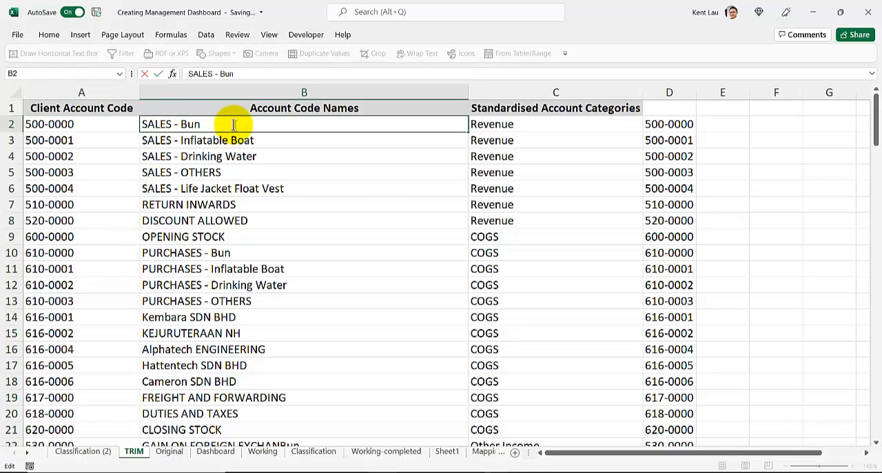
pyautogui.press('Return')
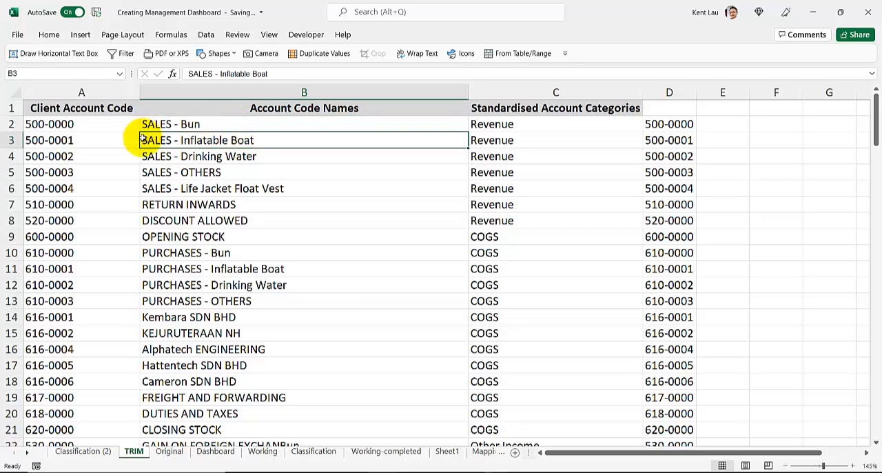
pyautogui.doubleClick(141, 141)
pyautogui.click(181, 177)
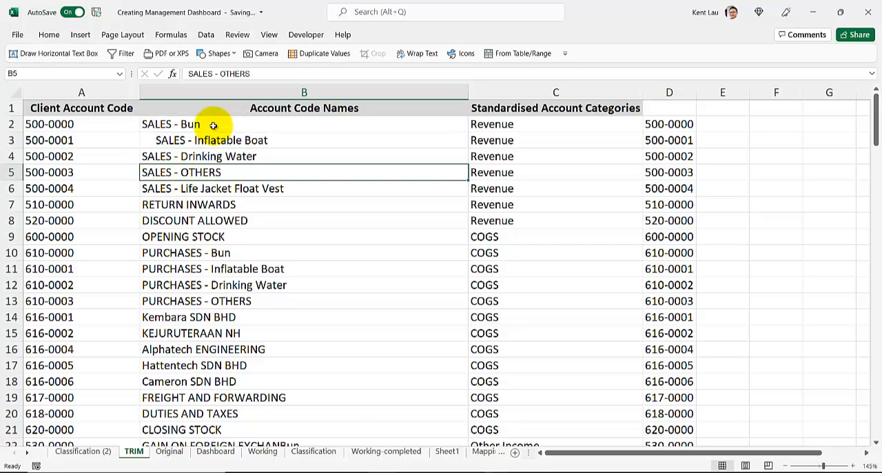
pyautogui.moveTo(213, 123); pyautogui.dragTo(238, 140)
# Enter =TRIM(B2) in cell E2 and fill the formula down column E for all account names
pyautogui.click(710, 126)
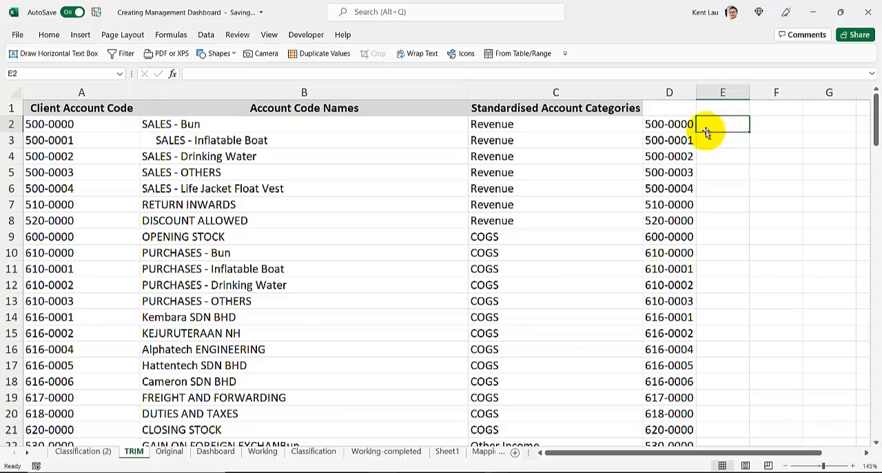
pyautogui.click(671, 126)
pyautogui.click(719, 125)
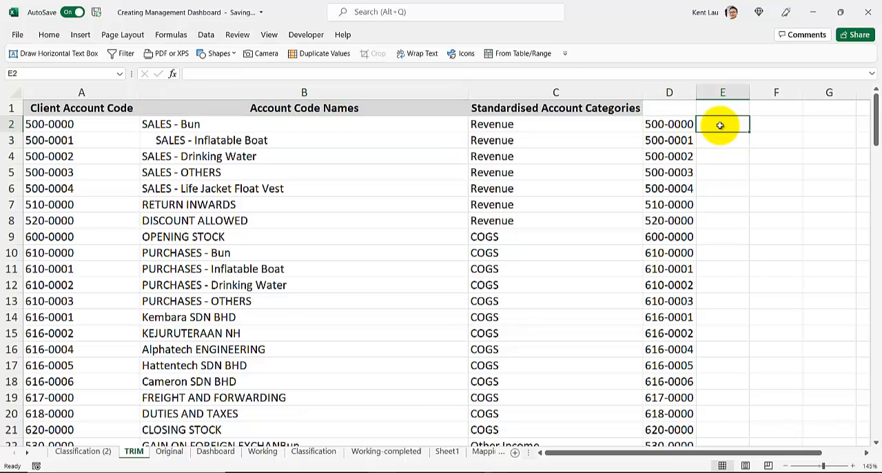
pyautogui.write('=trim(')
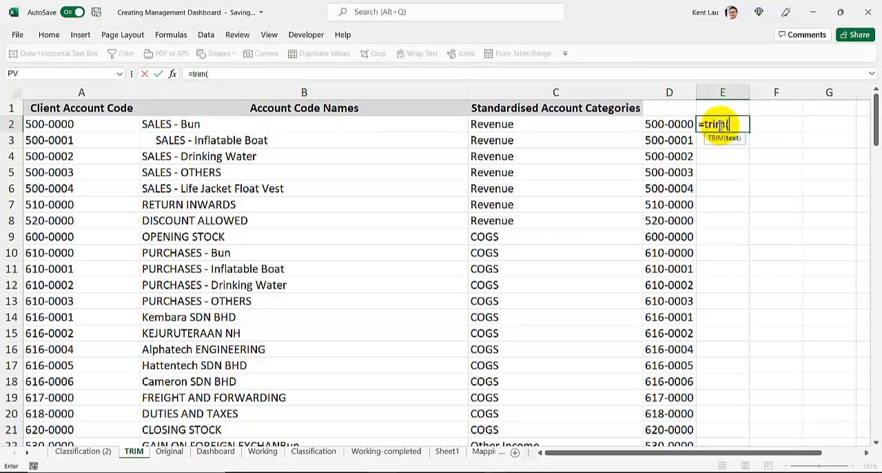
pyautogui.click(416, 129)
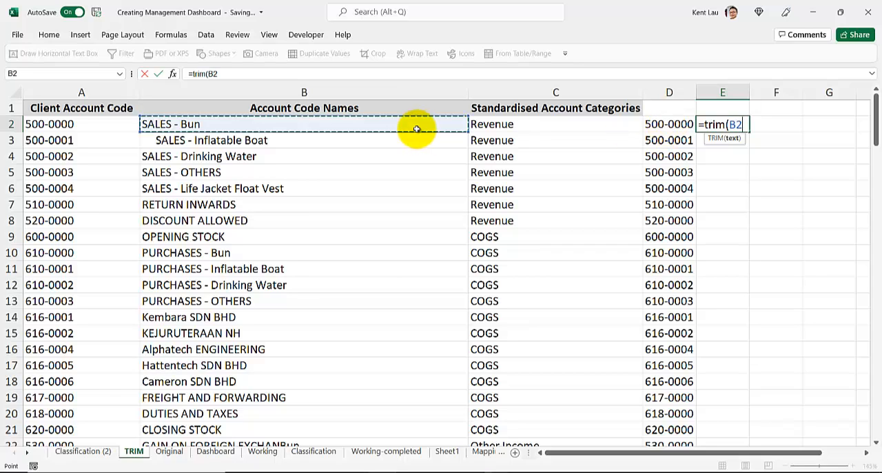
pyautogui.press('Return')
pyautogui.click(745, 125)
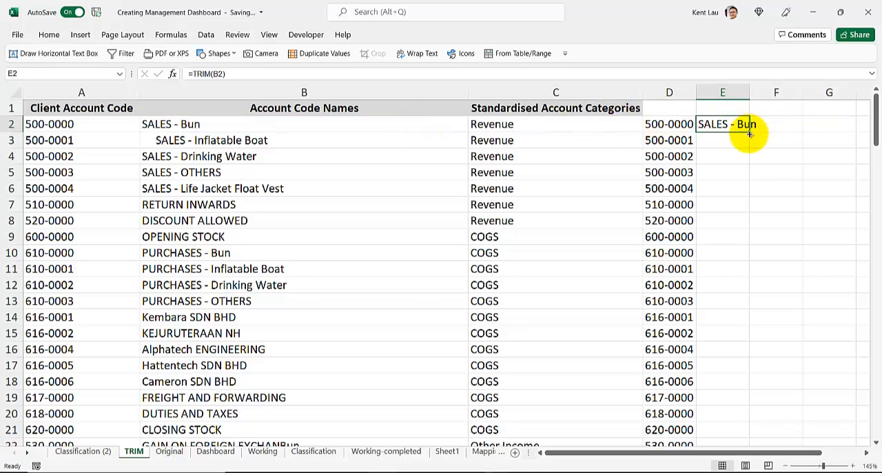
pyautogui.doubleClick(749, 134)
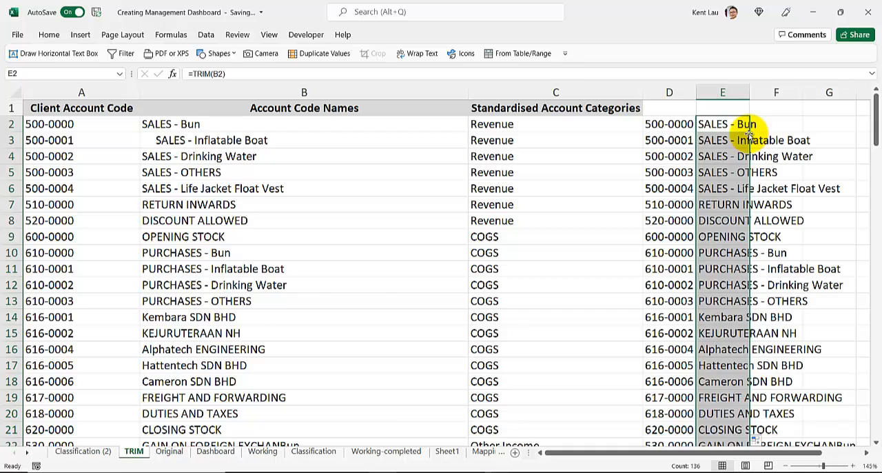
# Copy the trimmed names in E2:E137 and paste them as values over the Account Code Names column from B2
pyautogui.click(288, 138)
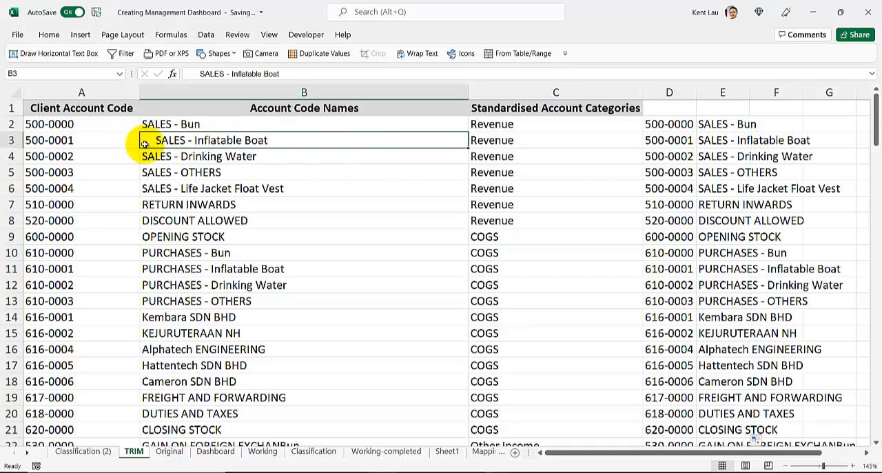
pyautogui.click(724, 124)
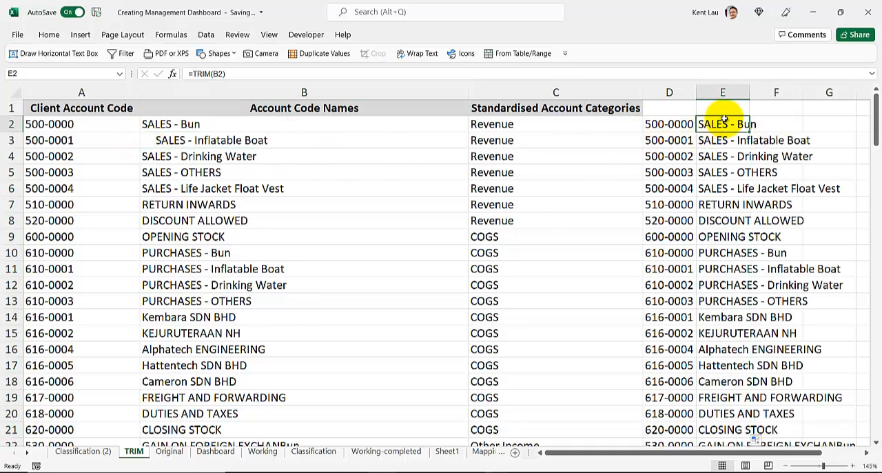
pyautogui.hotkey('ctrl', 'shift', 'Down')
pyautogui.hotkey('ctrl', 'c')
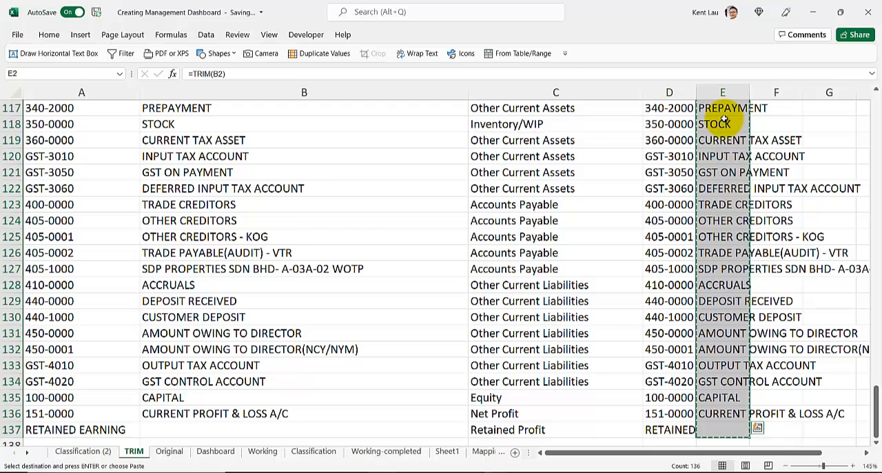
pyautogui.hotkey('ctrl', 'Home')
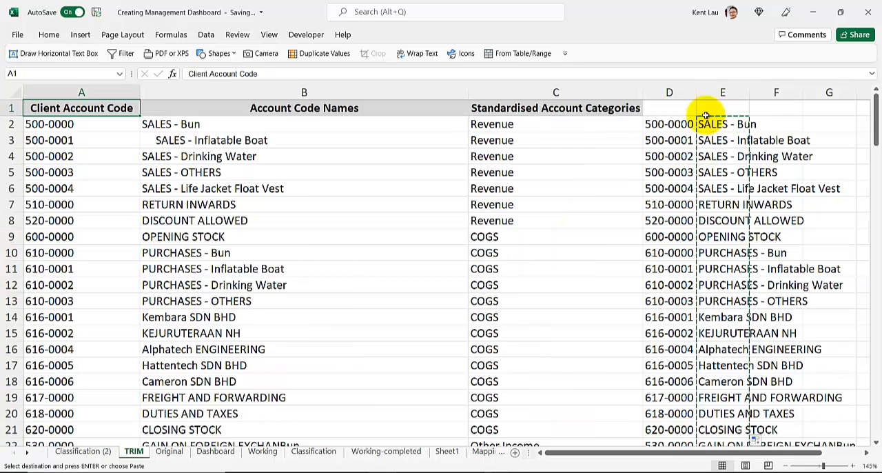
pyautogui.rightClick(276, 130)
pyautogui.click(319, 185)
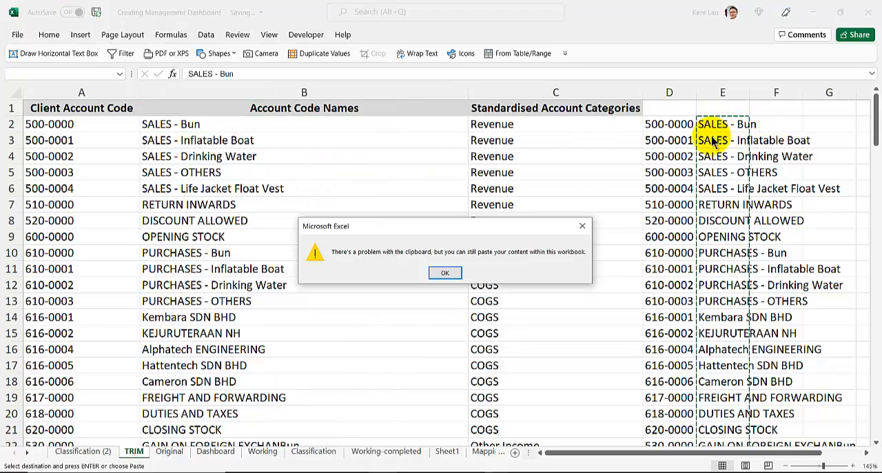
pyautogui.click(446, 274)
pyautogui.click(308, 201)
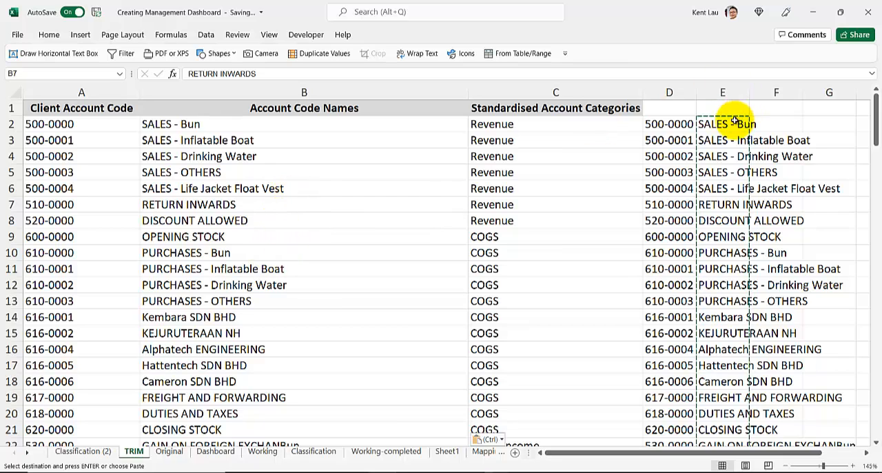
pyautogui.click(758, 124)
pyautogui.press('Escape')
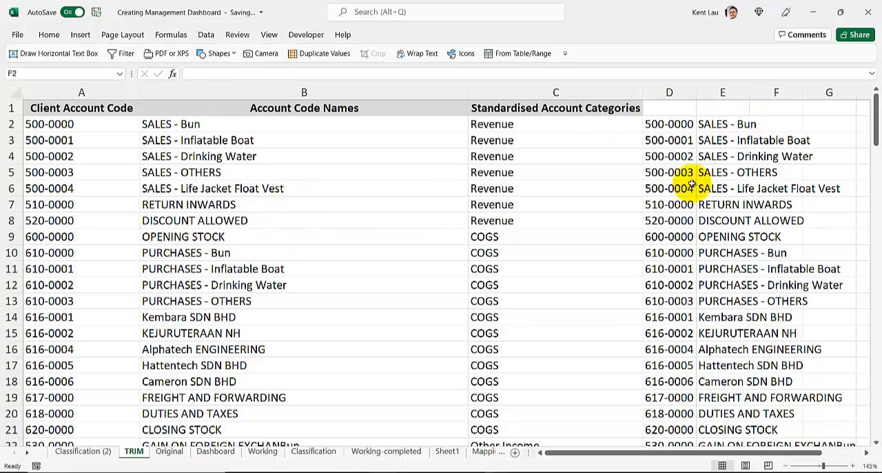
# Compare the cleaned codes and names on the TRIM sheet with the account listings on the Original and Classification (2) sheets
pyautogui.click(680, 124)
pyautogui.click(248, 224)
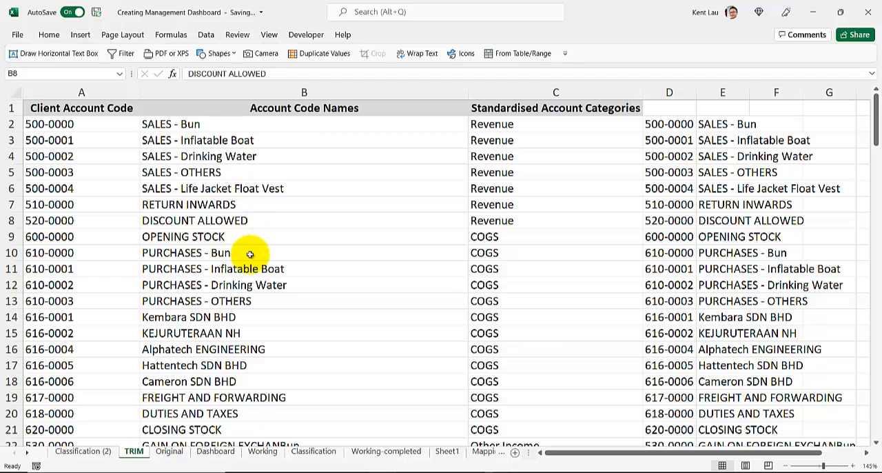
pyautogui.click(166, 445)
pyautogui.click(166, 452)
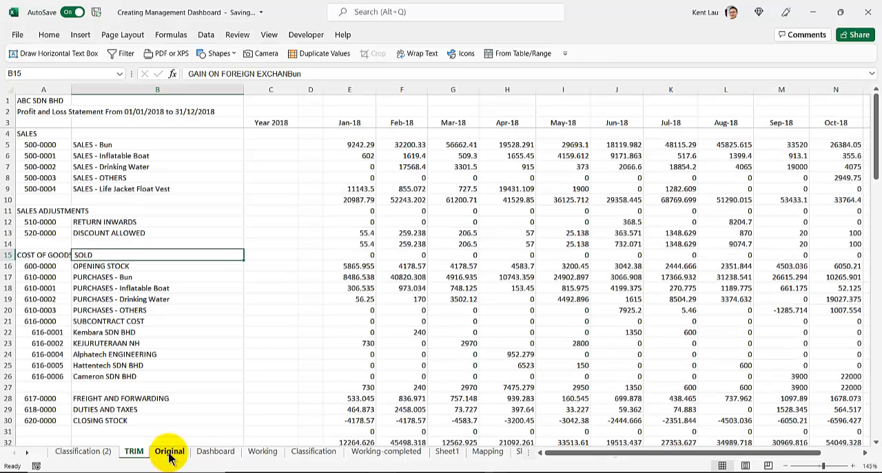
pyautogui.click(133, 451)
pyautogui.click(276, 171)
pyautogui.click(640, 160)
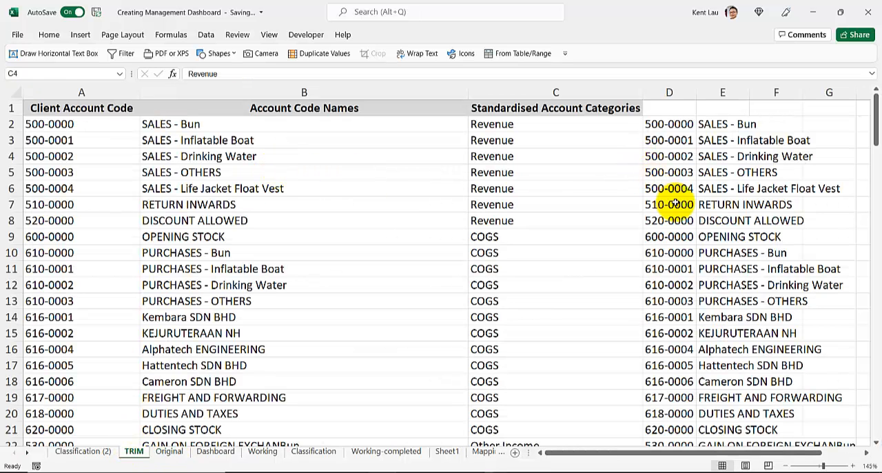
pyautogui.click(672, 204)
pyautogui.moveTo(742, 453); pyautogui.dragTo(827, 443)
pyautogui.click(669, 202)
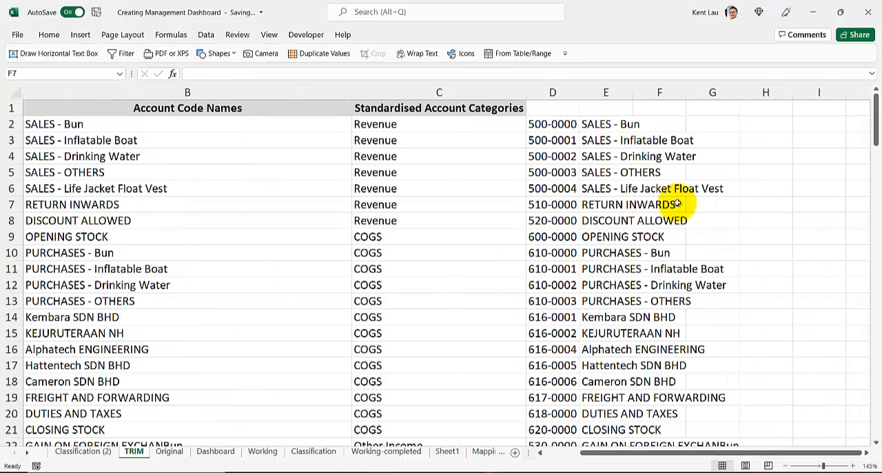
pyautogui.click(88, 444)
pyautogui.click(82, 451)
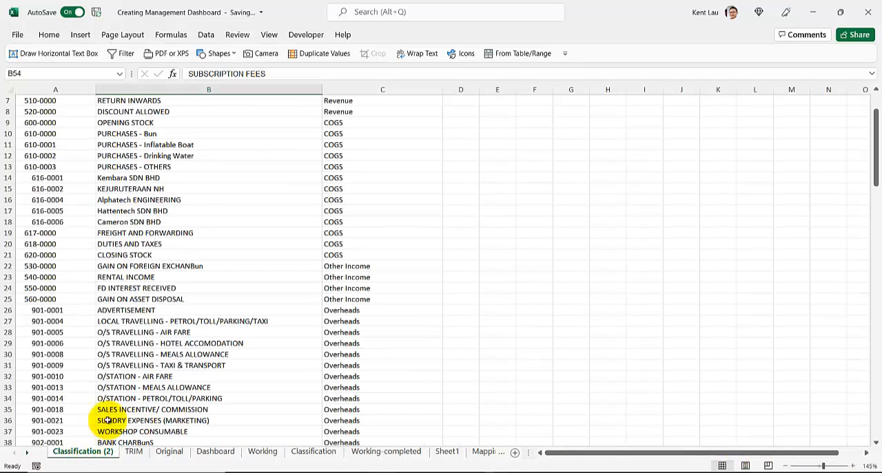
pyautogui.click(187, 289)
pyautogui.click(177, 178)
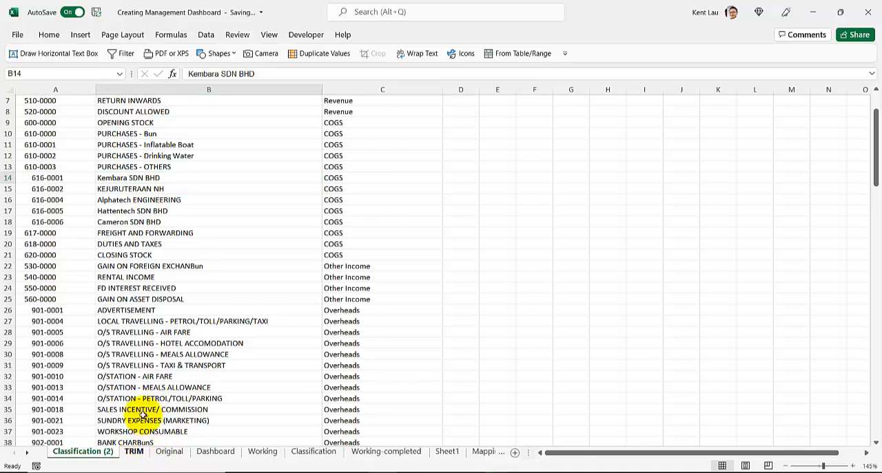
pyautogui.click(134, 451)
pyautogui.click(453, 142)
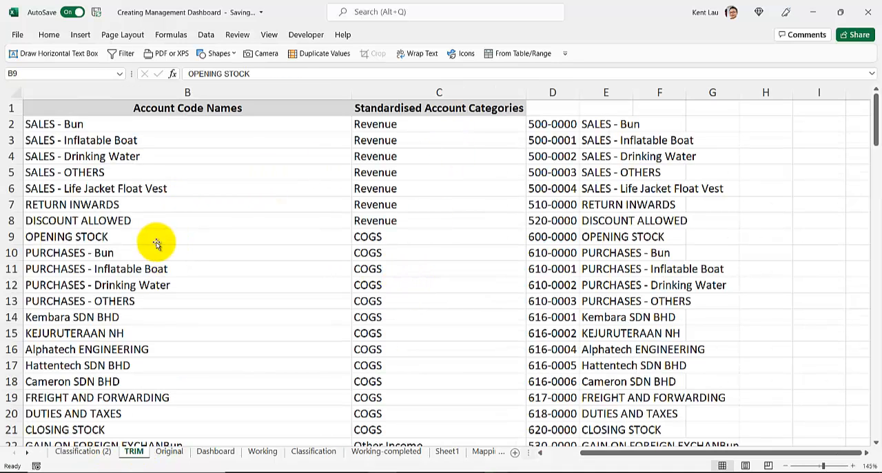
pyautogui.click(165, 270)
pyautogui.click(171, 451)
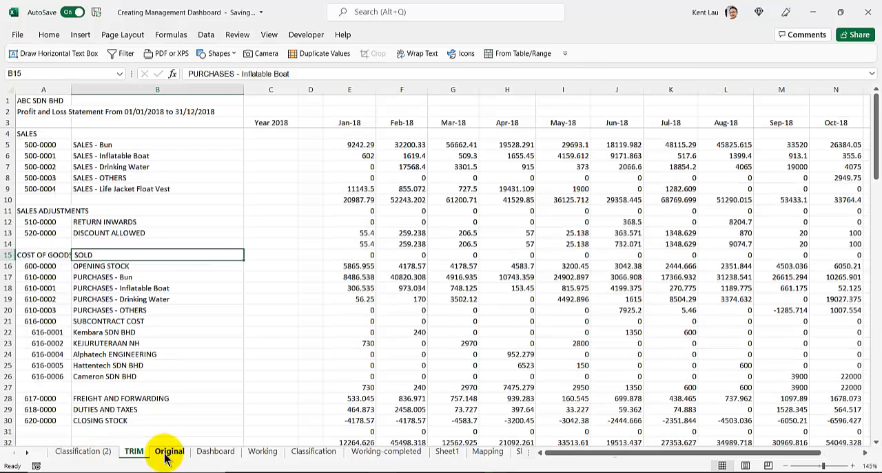
# Convert the account list A1:C137 on the Classification (2) sheet into a table with headers
pyautogui.click(96, 453)
pyautogui.click(117, 199)
pyautogui.scroll(2, 128, 199)
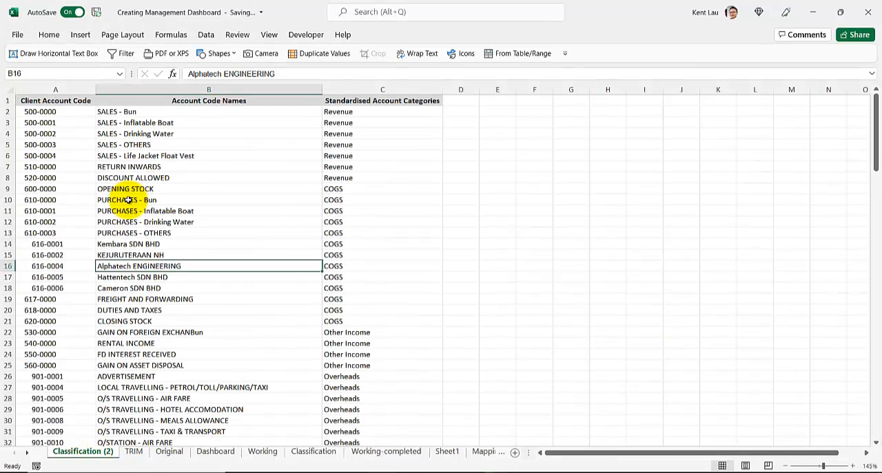
pyautogui.scroll(1, 128, 199)
pyautogui.scroll(1, 128, 200)
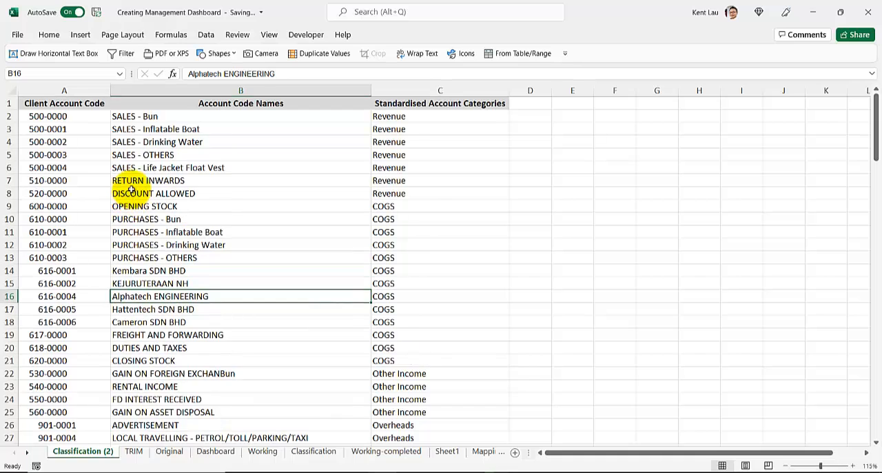
pyautogui.click(222, 127)
pyautogui.click(221, 194)
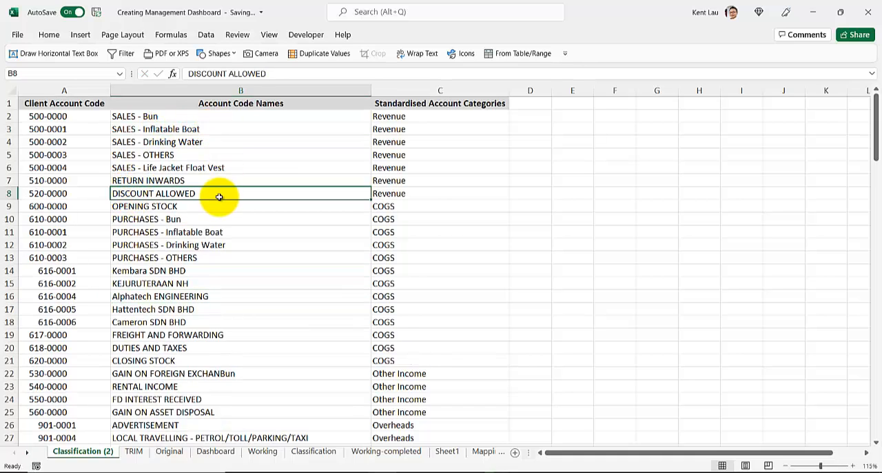
pyautogui.click(82, 129)
pyautogui.click(126, 193)
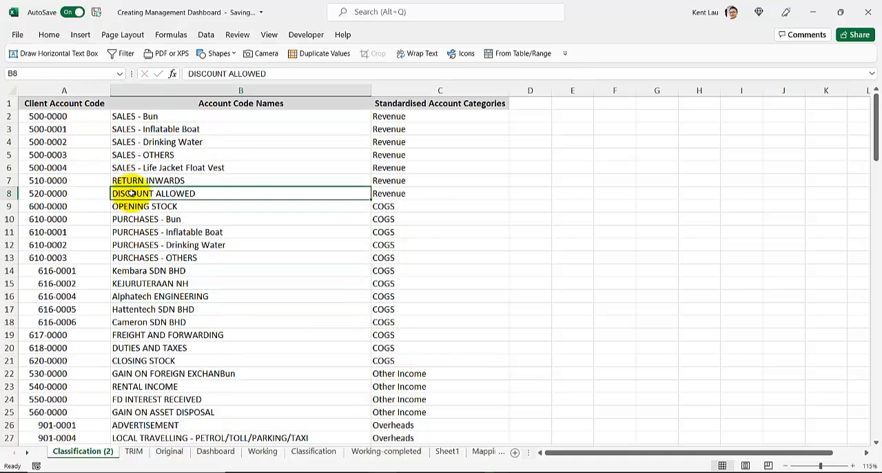
pyautogui.click(182, 168)
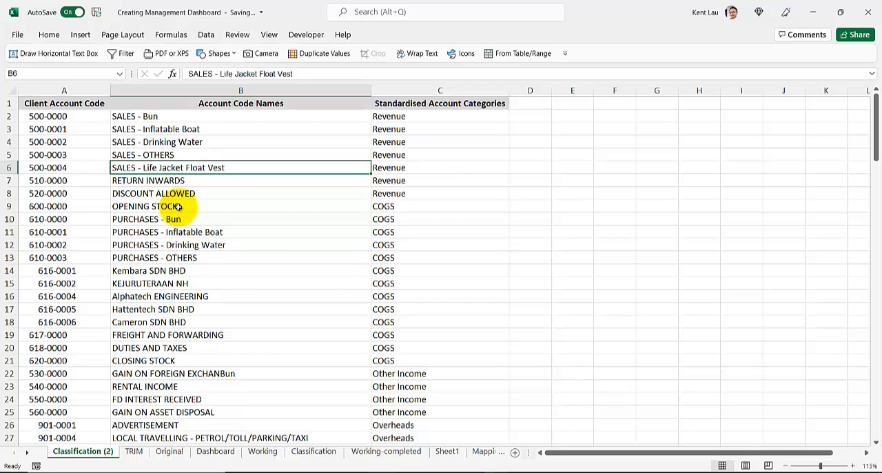
pyautogui.hotkey('ctrl', 't')
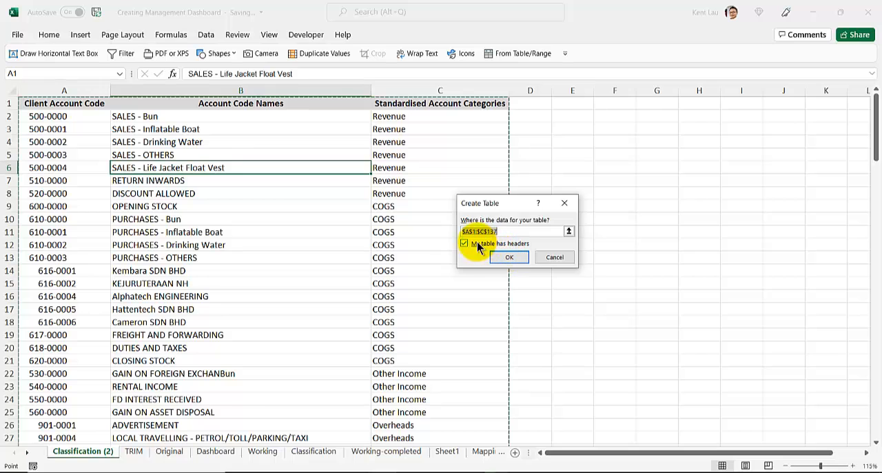
pyautogui.click(510, 259)
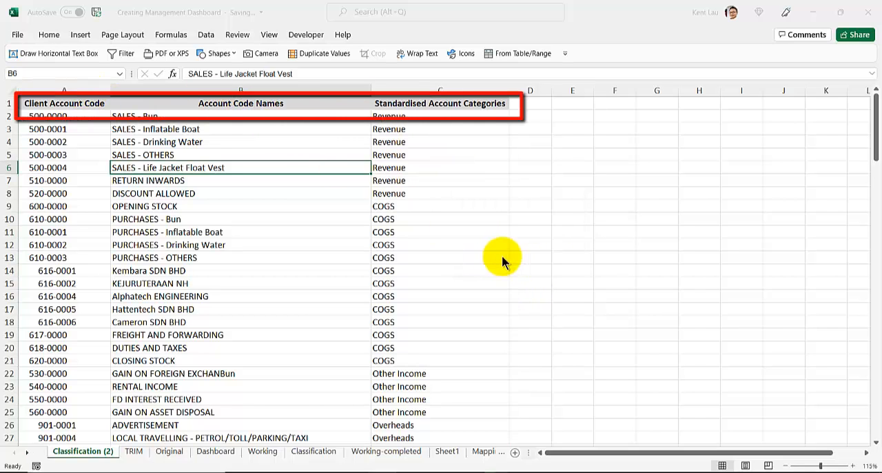
# Load the new account table into the Power Query Editor
pyautogui.click(206, 34)
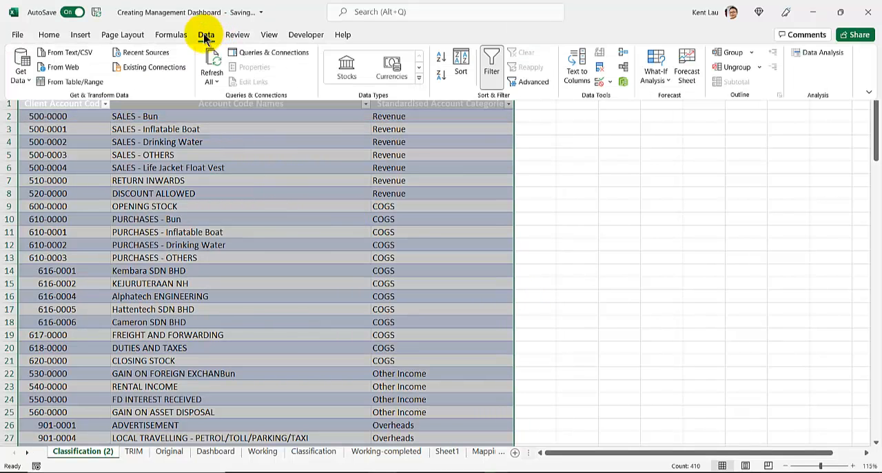
pyautogui.click(86, 86)
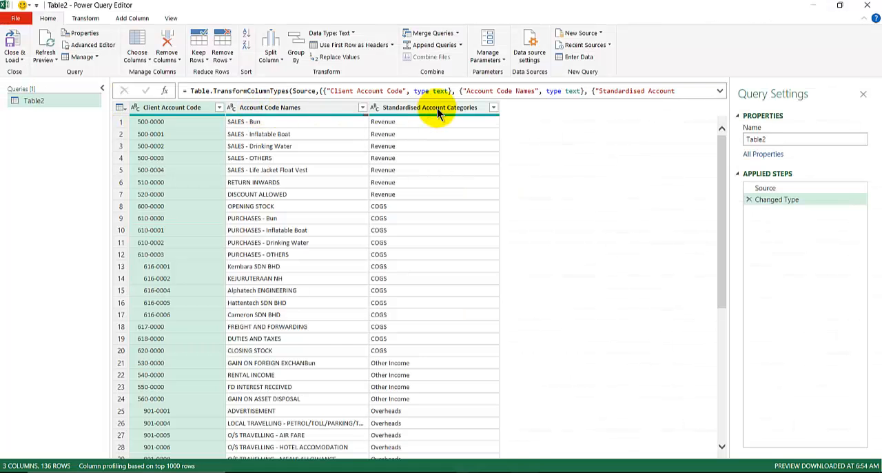
# Apply the Trim transformation to only the Client Account Code column in the query
pyautogui.keyDown('shift'); pyautogui.click(437, 110); pyautogui.keyUp('shift')
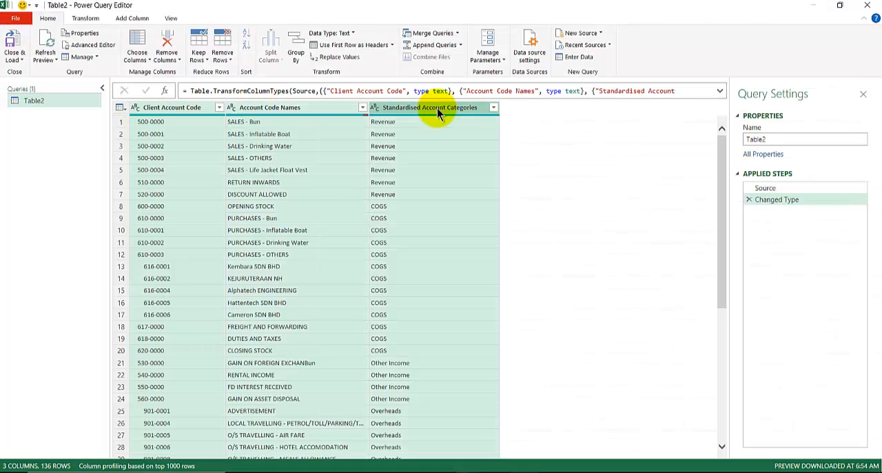
pyautogui.click(172, 109)
pyautogui.rightClick(172, 109)
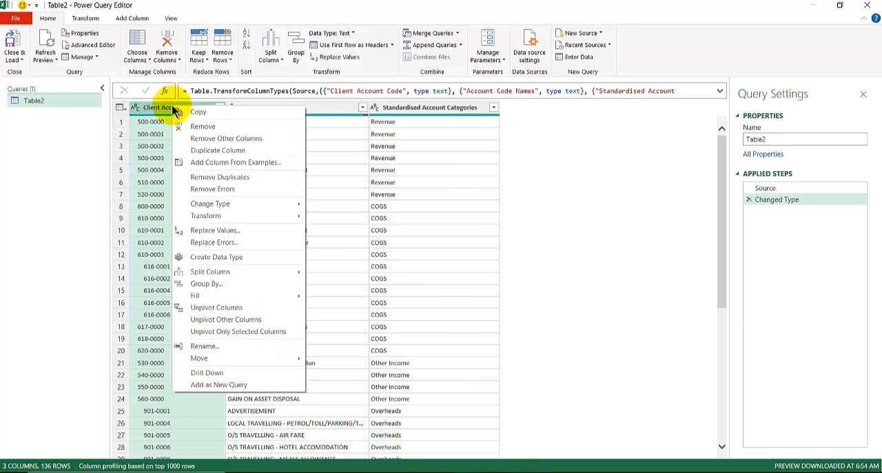
pyautogui.moveTo(188, 207)
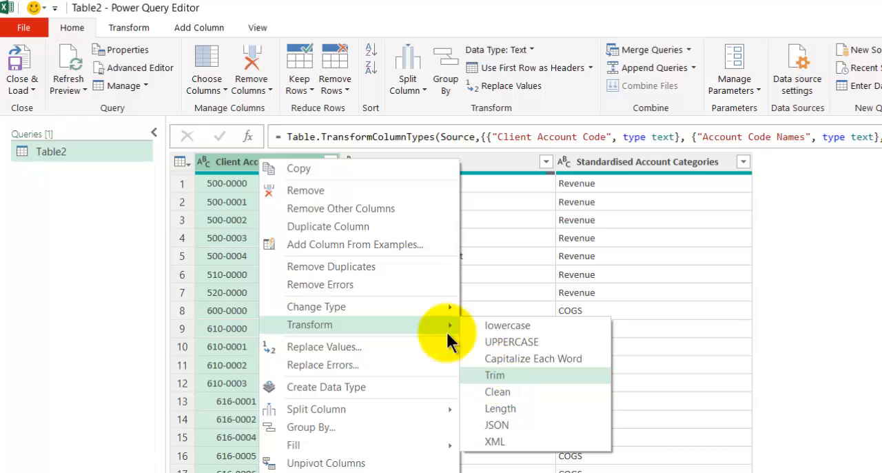
pyautogui.click(505, 368)
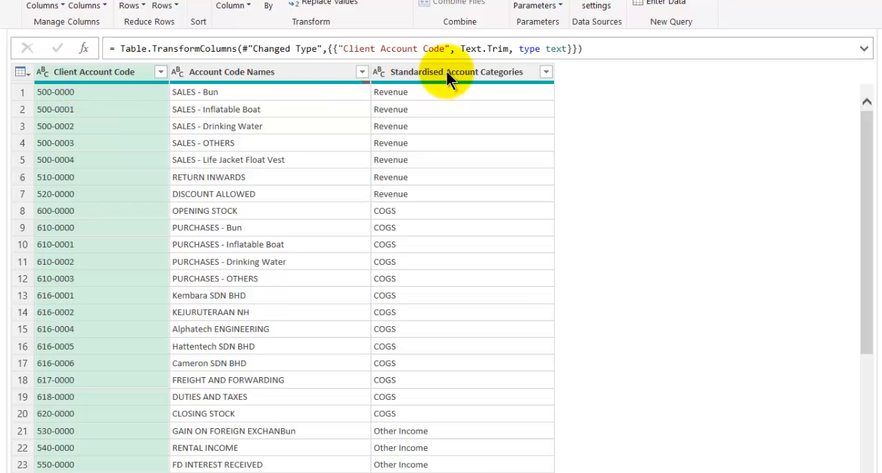
# Trim the Client Account Code, Account Code Names and Standardised Account Categories columns together and show the full query formula
pyautogui.press('shift')
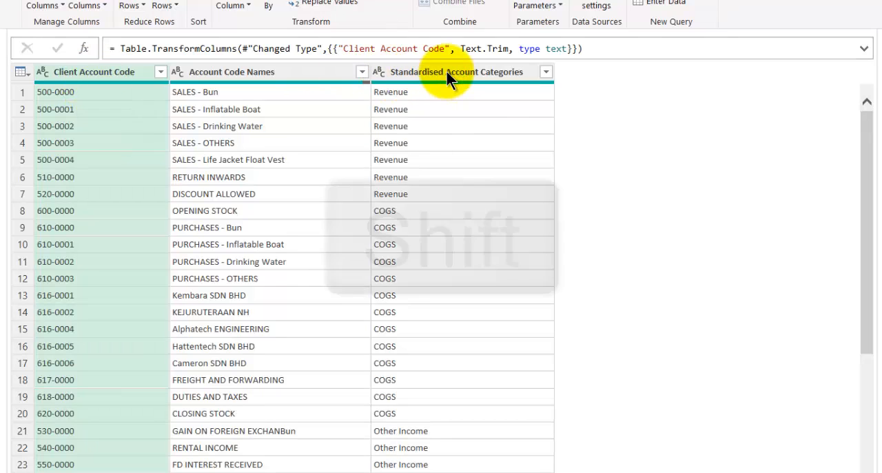
pyautogui.keyDown('shift'); pyautogui.click(513, 72); pyautogui.keyUp('shift')
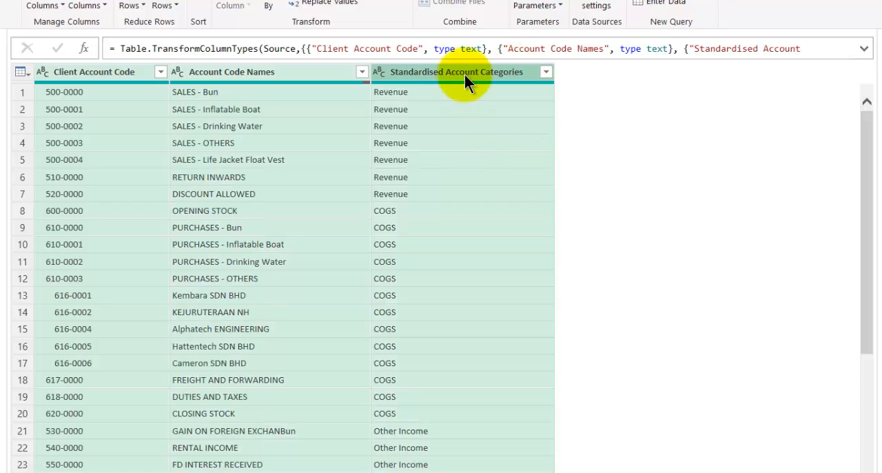
pyautogui.rightClick(464, 74)
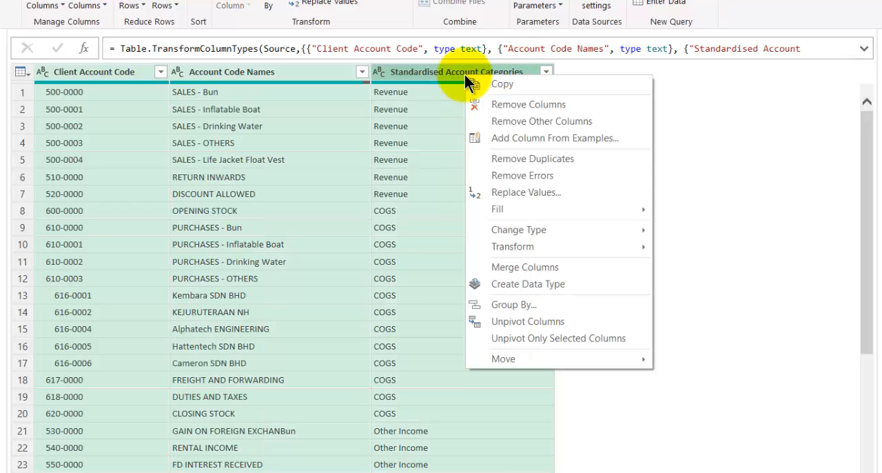
pyautogui.moveTo(508, 244)
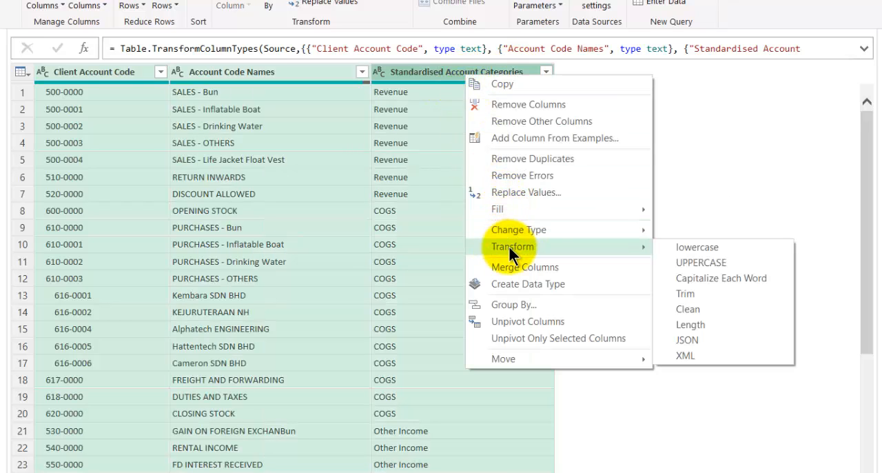
pyautogui.click(685, 292)
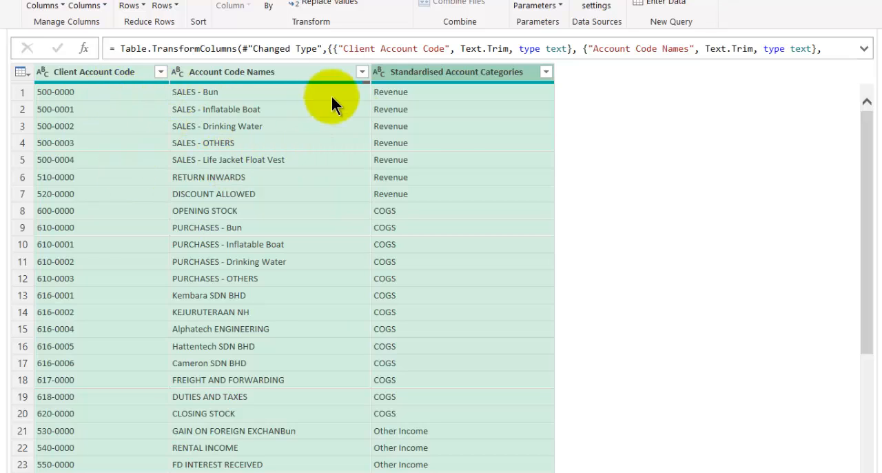
pyautogui.click(864, 49)
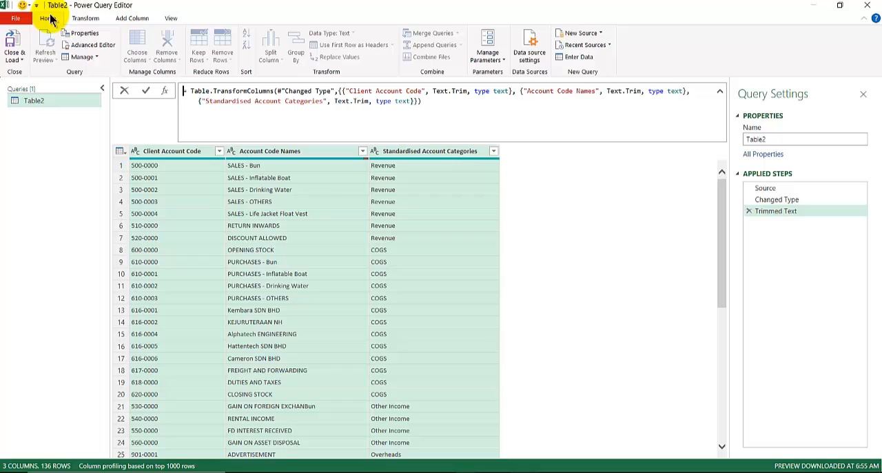
# Close the Power Query Editor and load the trimmed query into the workbook
pyautogui.click(12, 60)
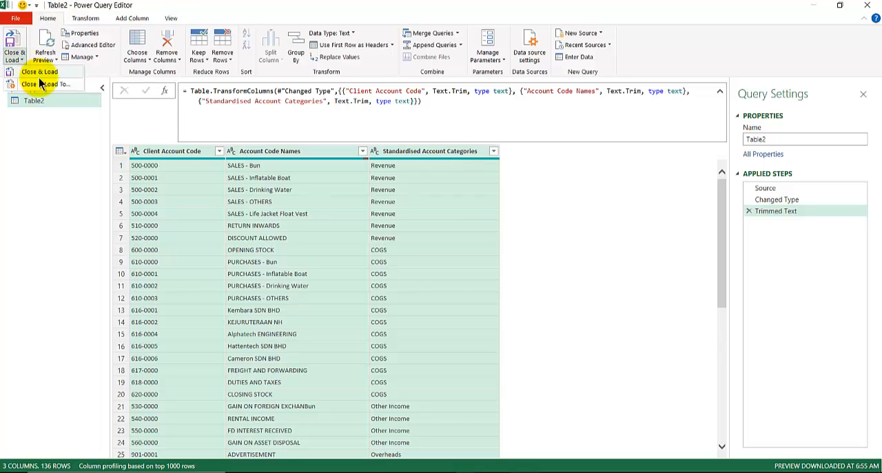